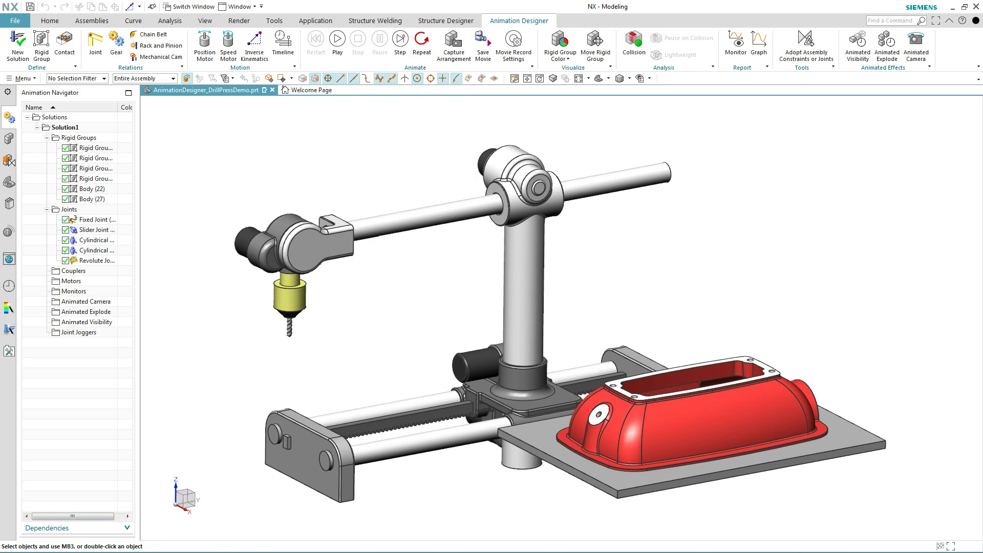
# Display the drill press assembly with each rigid group in its own color.
pyautogui.moveTo(428, 300); pyautogui.dragTo(410, 290, button='middle')
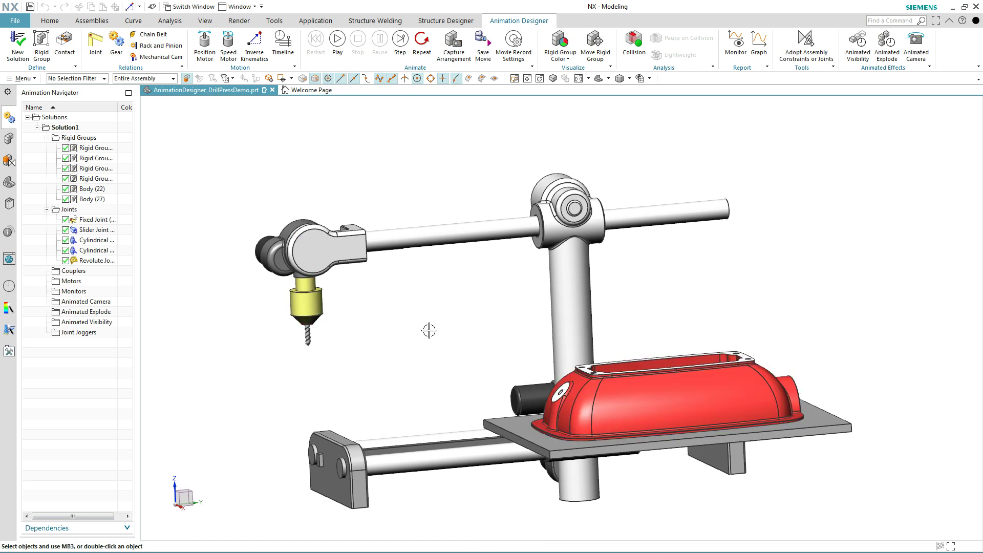
pyautogui.moveTo(428, 329); pyautogui.dragTo(439, 335, button='middle')
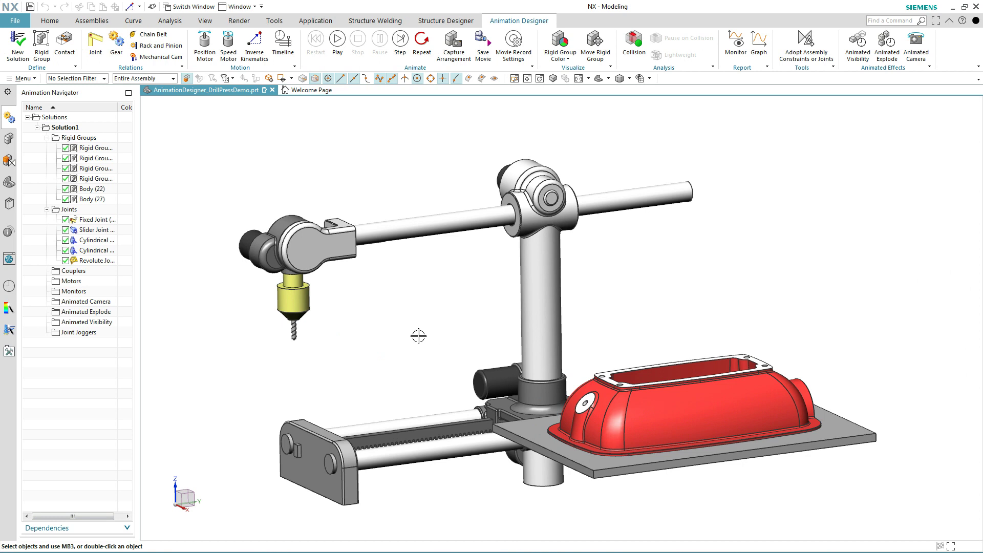
pyautogui.click(553, 46)
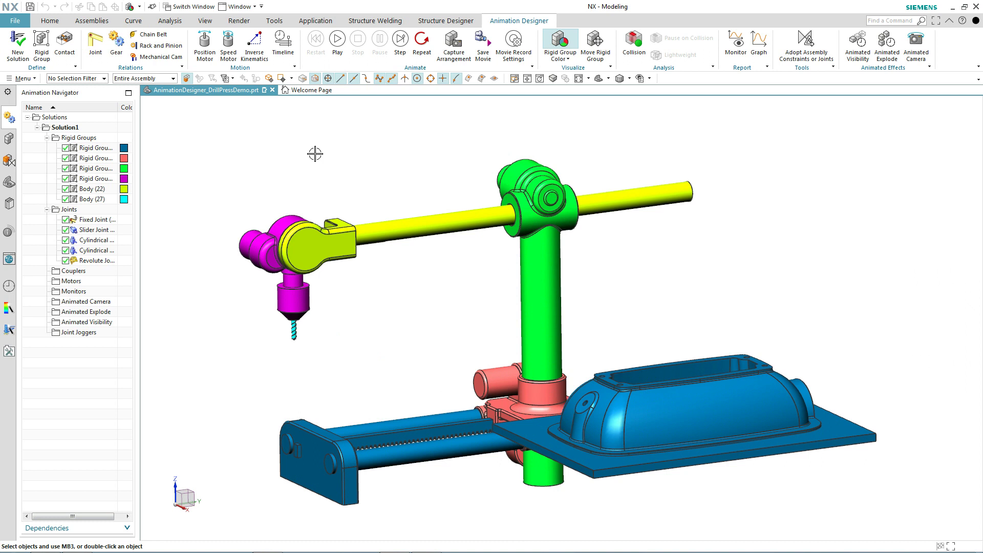
pyautogui.moveTo(278, 150); pyautogui.dragTo(235, 181, button='middle')
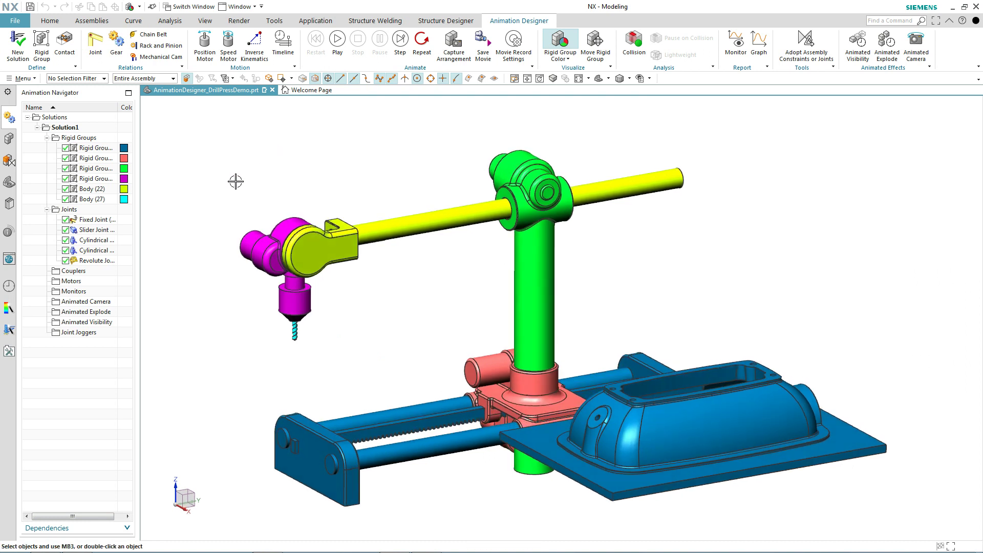
# Test the existing joints by moving the drill head rigid group with Move Rigid Group.
pyautogui.click(91, 211)
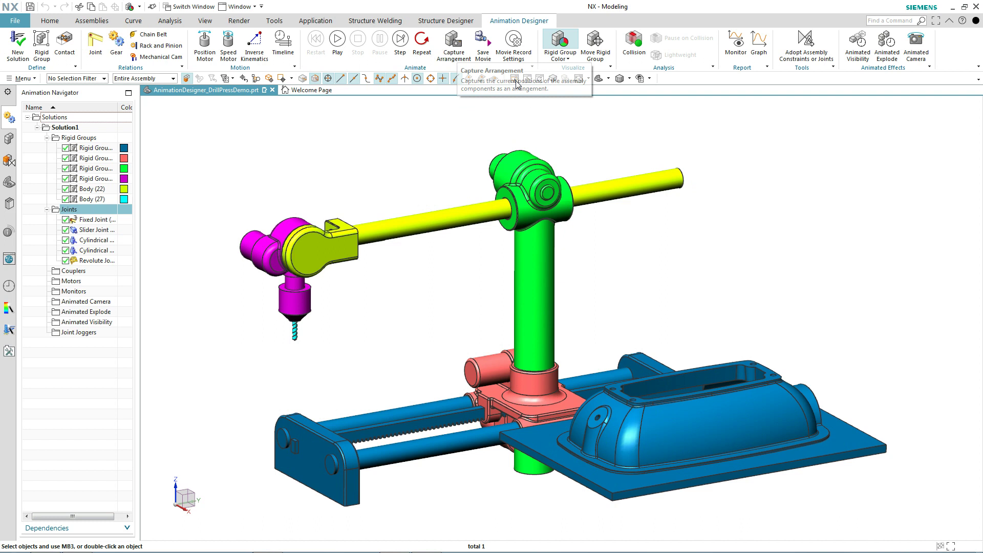
pyautogui.click(594, 42)
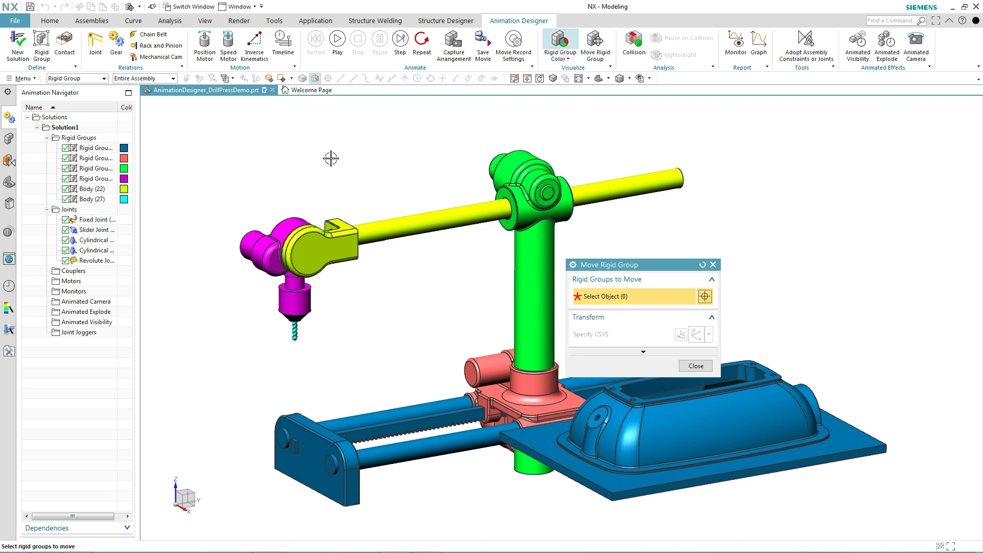
pyautogui.click(286, 275)
pyautogui.moveTo(290, 261); pyautogui.dragTo(309, 251)
pyautogui.click(701, 367)
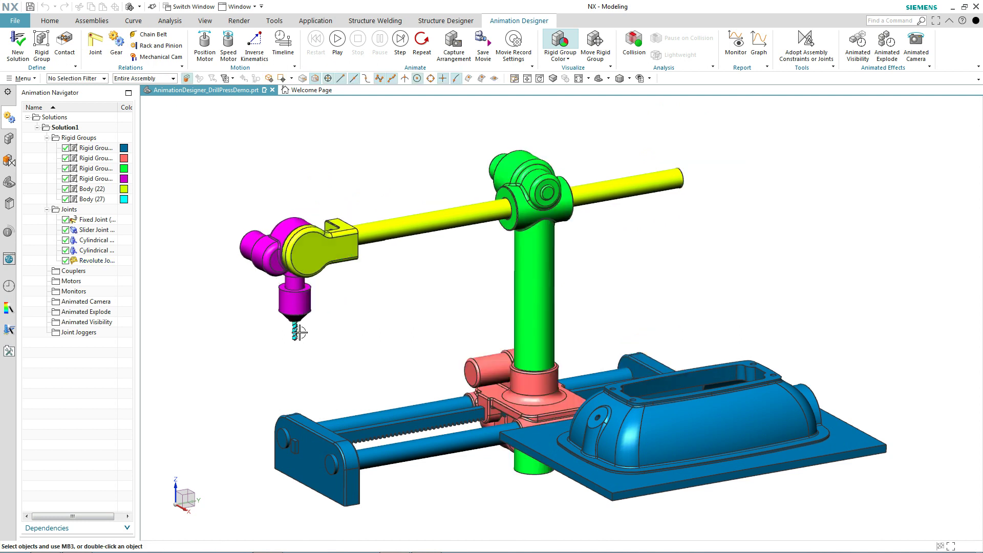
# Create a screw joint with the drill chuck as first object and the drill bit as second, using the bit's axis.
pyautogui.scroll(5, 279, 326)
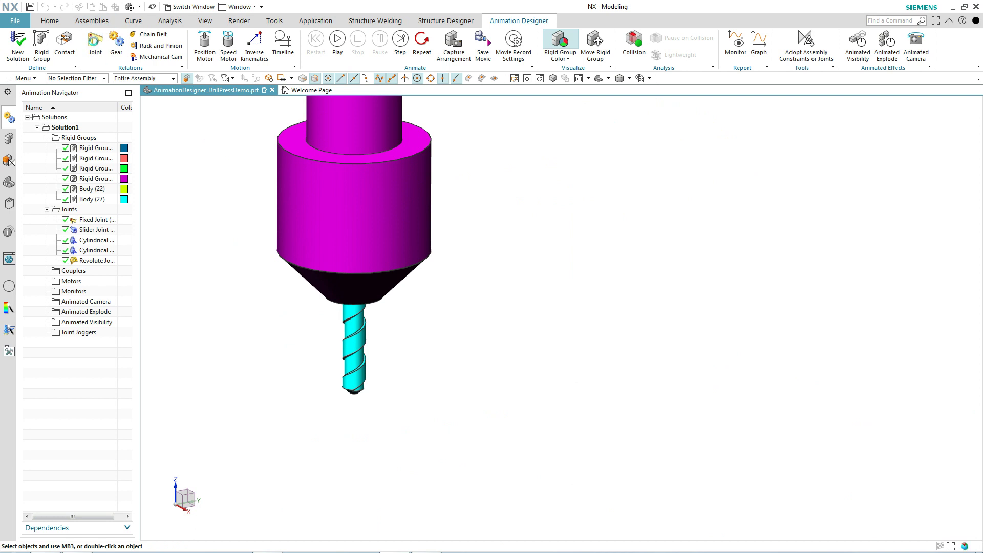
pyautogui.click(95, 41)
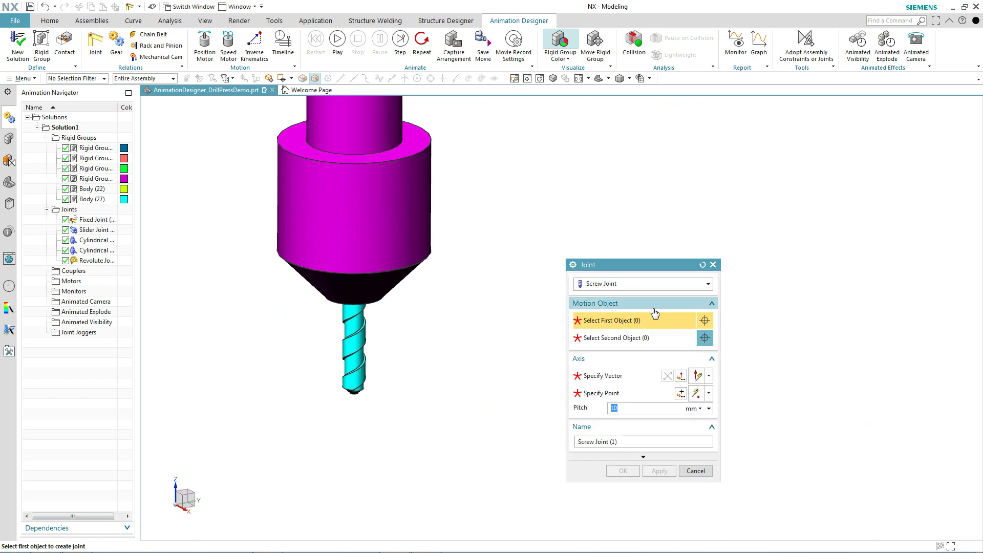
pyautogui.click(395, 232)
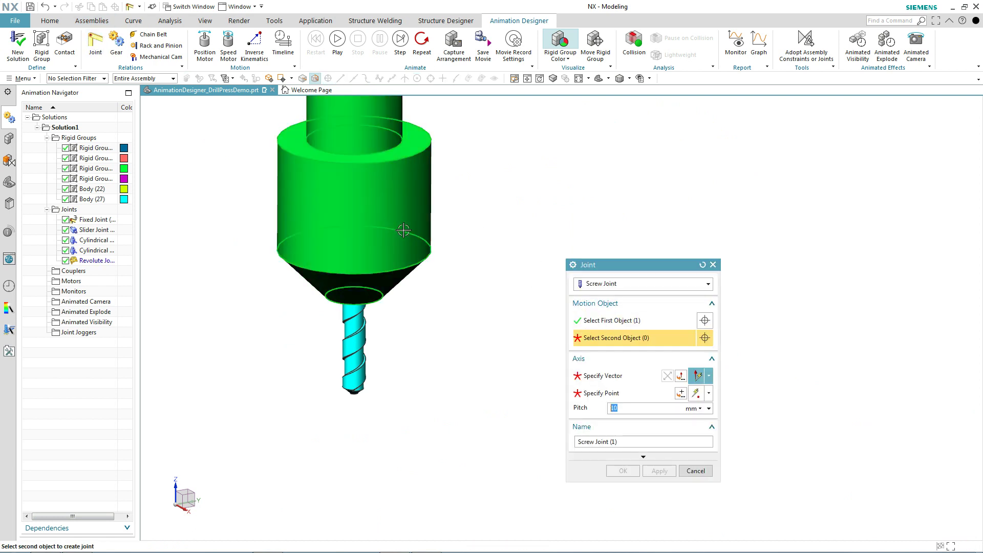
pyautogui.click(360, 329)
pyautogui.scroll(4, 353, 335)
pyautogui.click(352, 272)
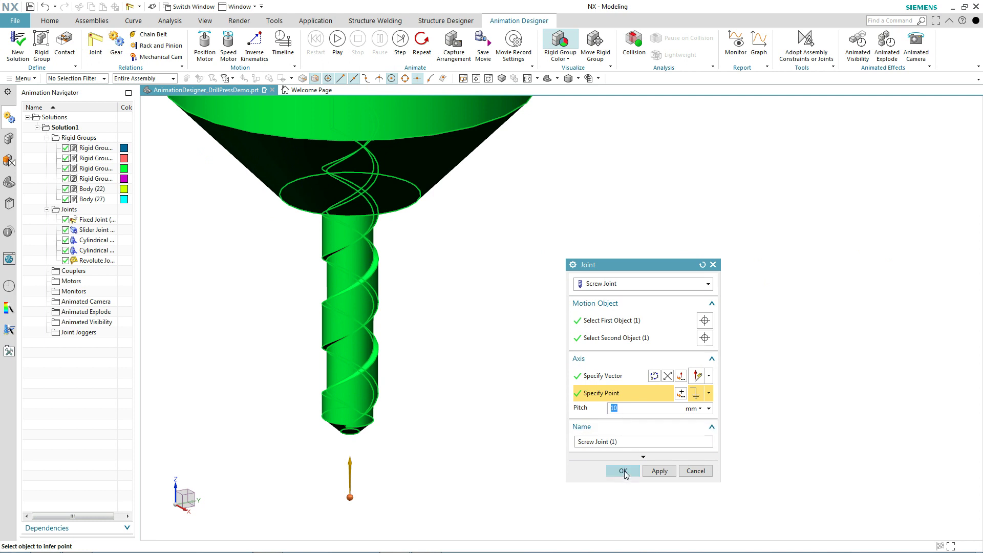
pyautogui.click(623, 471)
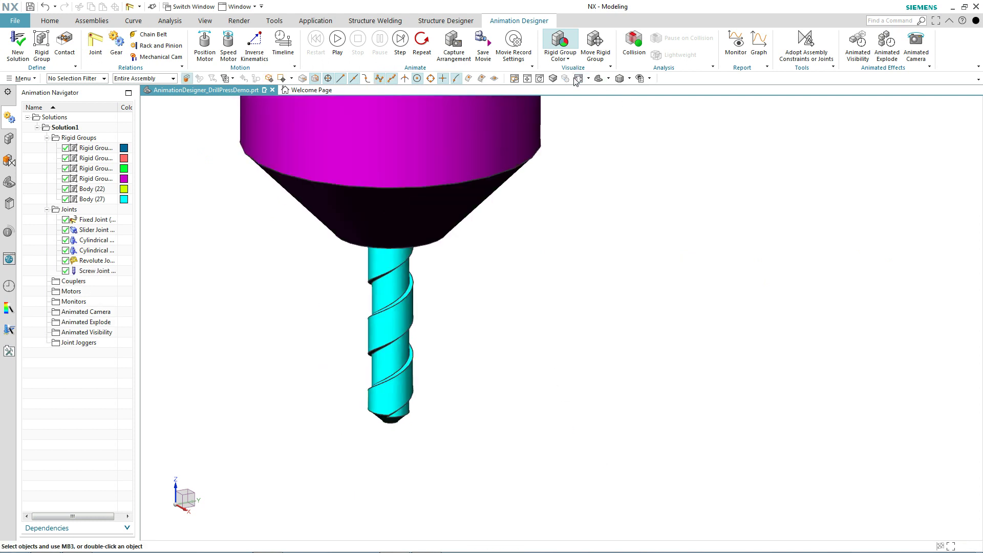
# Fit the whole drill press in view and turn off rigid group coloring.
pyautogui.click(576, 79)
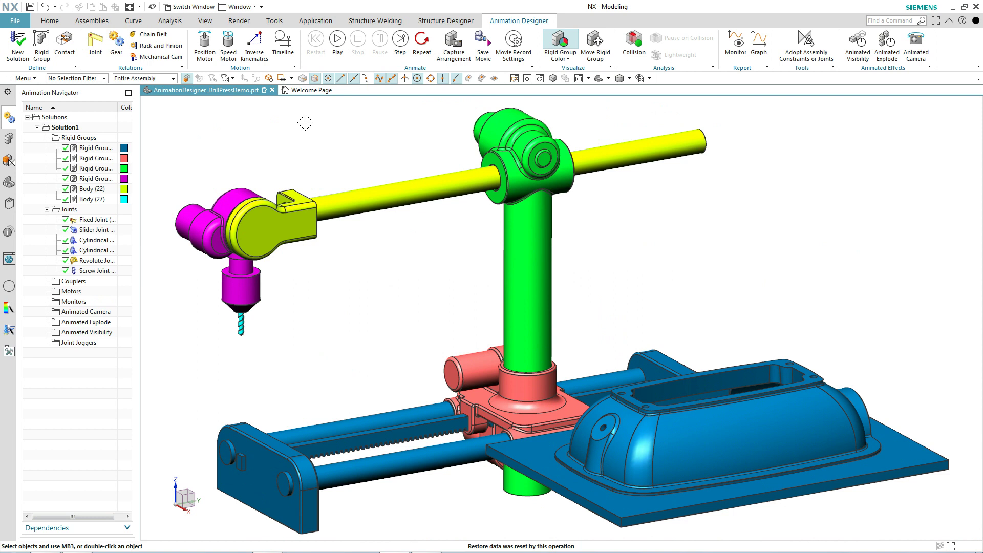
pyautogui.click(560, 51)
pyautogui.click(559, 45)
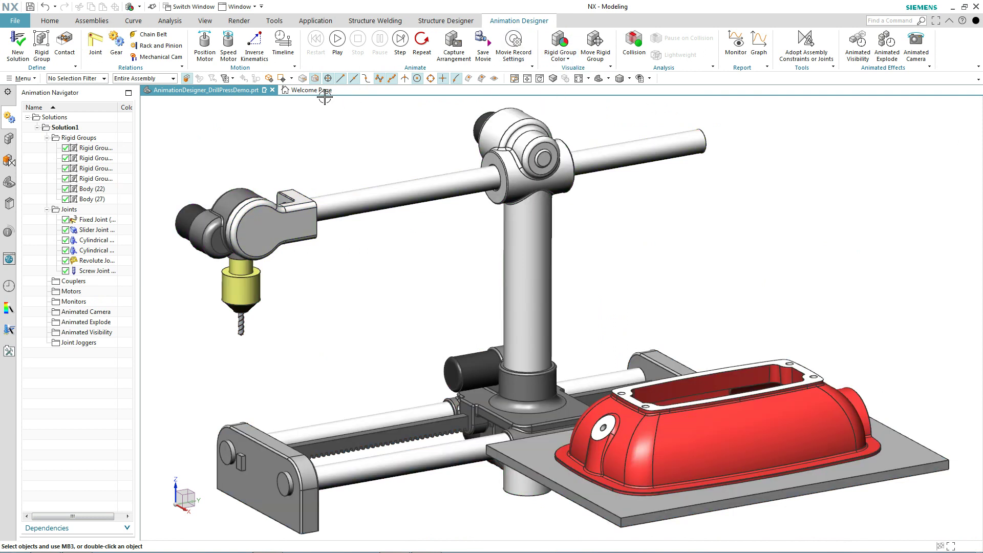
# Start an Inverse Kinematics motion for the drill head rigid group, with its start position at the chuck's lower end.
pyautogui.click(255, 46)
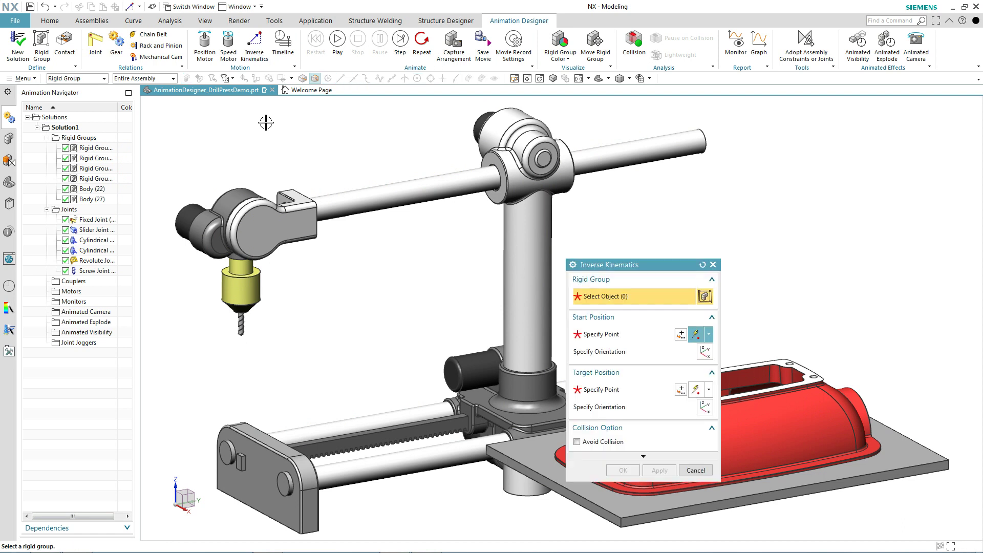
pyautogui.click(241, 295)
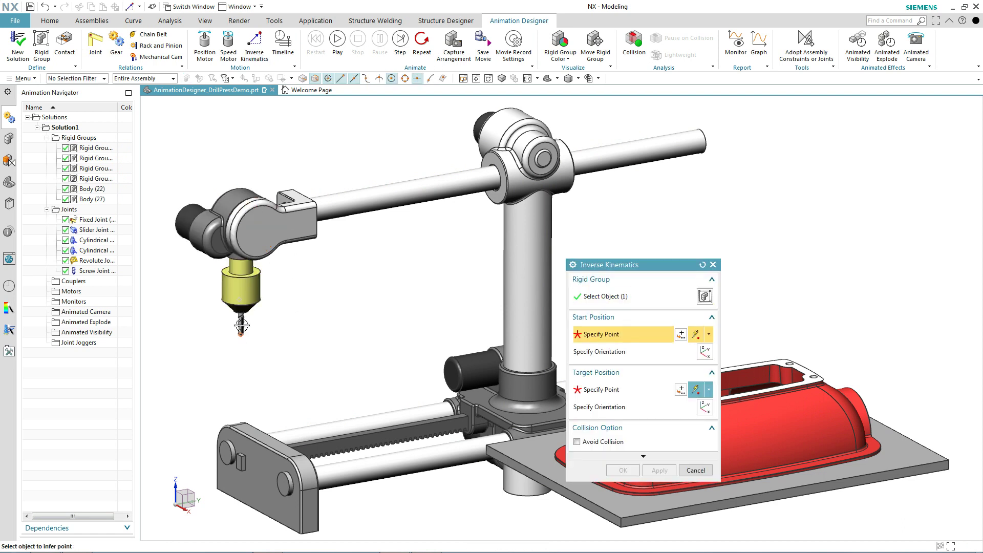
pyautogui.scroll(5, 240, 296)
pyautogui.click(251, 288)
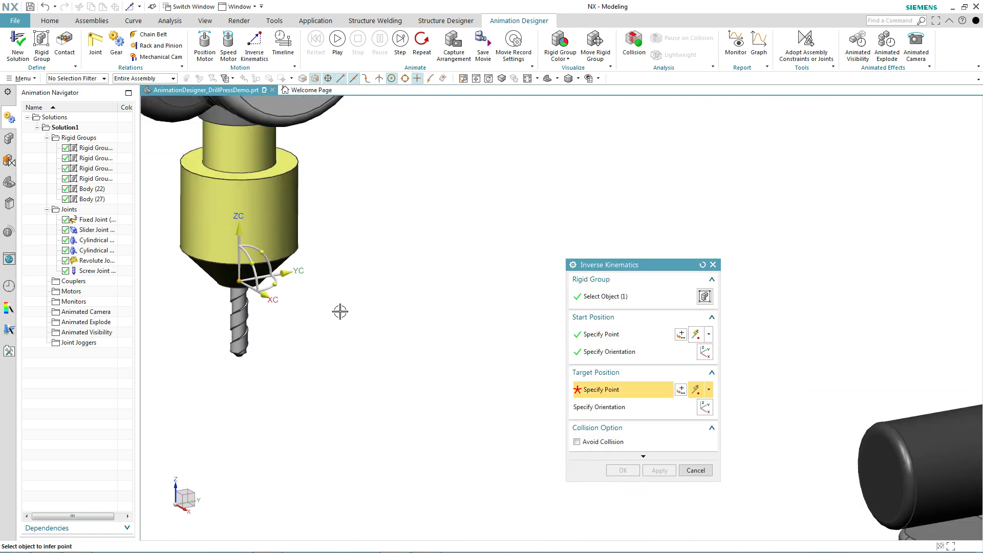
# Set the target at the hole in the red housing's slanted boss, align it with the hole axis, offset it outward and create the motion.
pyautogui.scroll(-6, 340, 309)
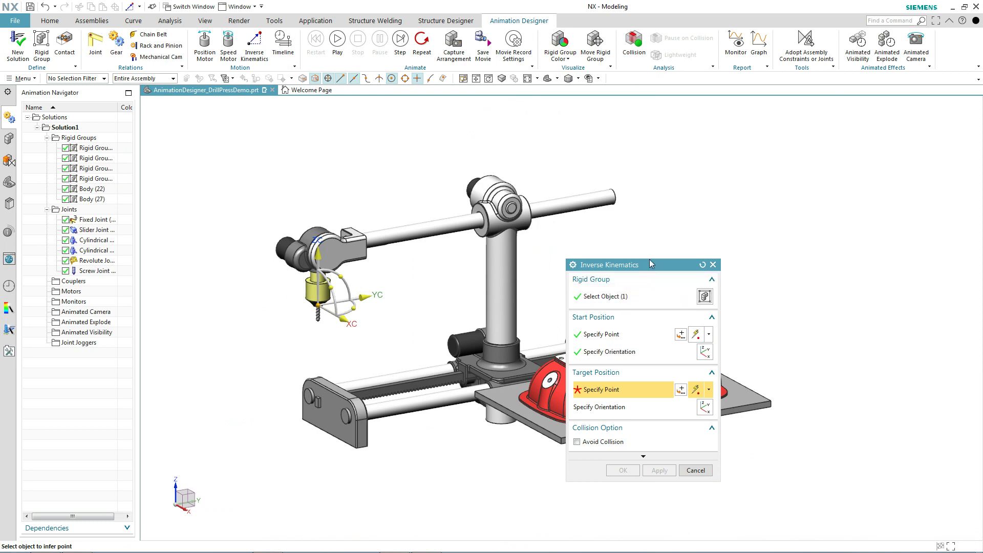
pyautogui.moveTo(649, 264); pyautogui.dragTo(729, 159)
pyautogui.scroll(5, 562, 374)
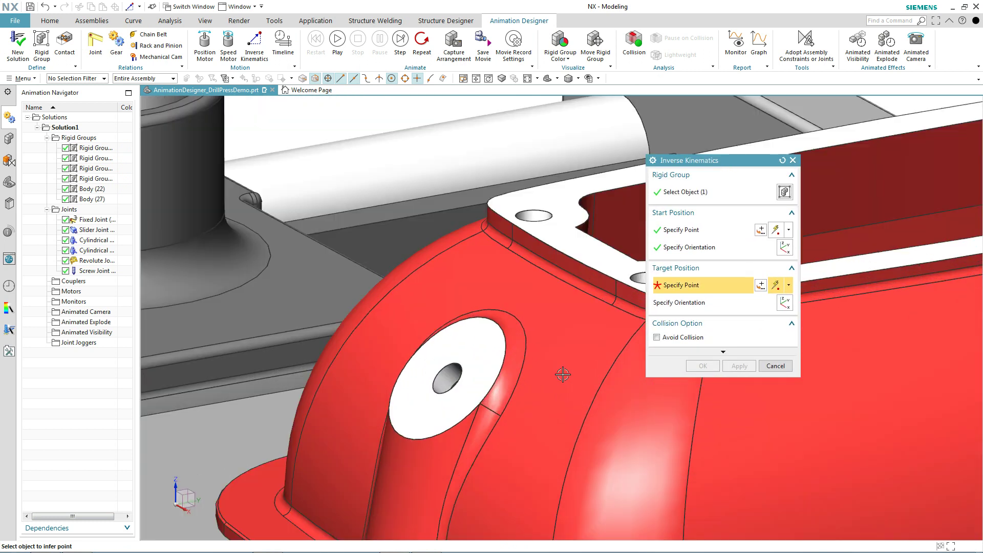
pyautogui.click(457, 364)
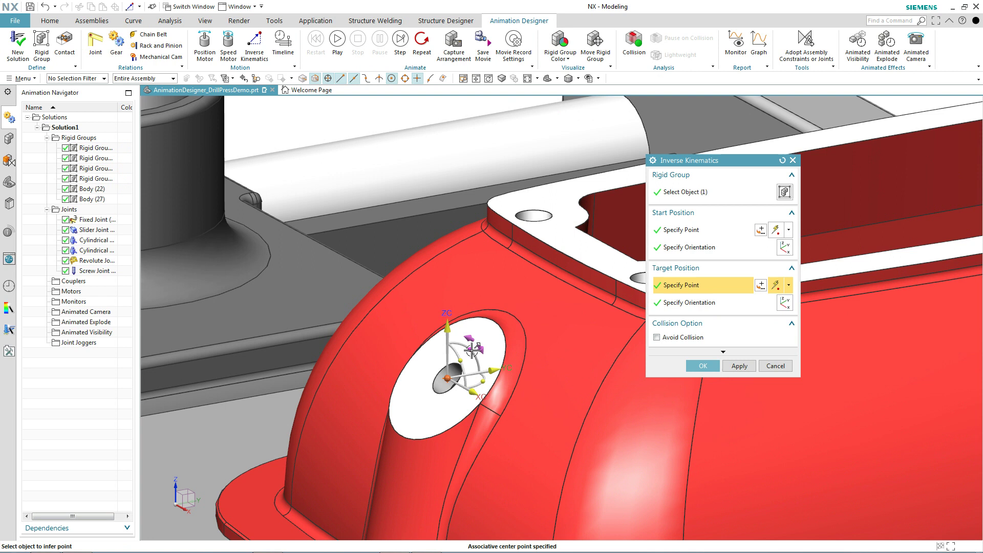
pyautogui.moveTo(480, 351); pyautogui.dragTo(447, 332)
pyautogui.moveTo(476, 364); pyautogui.dragTo(334, 303)
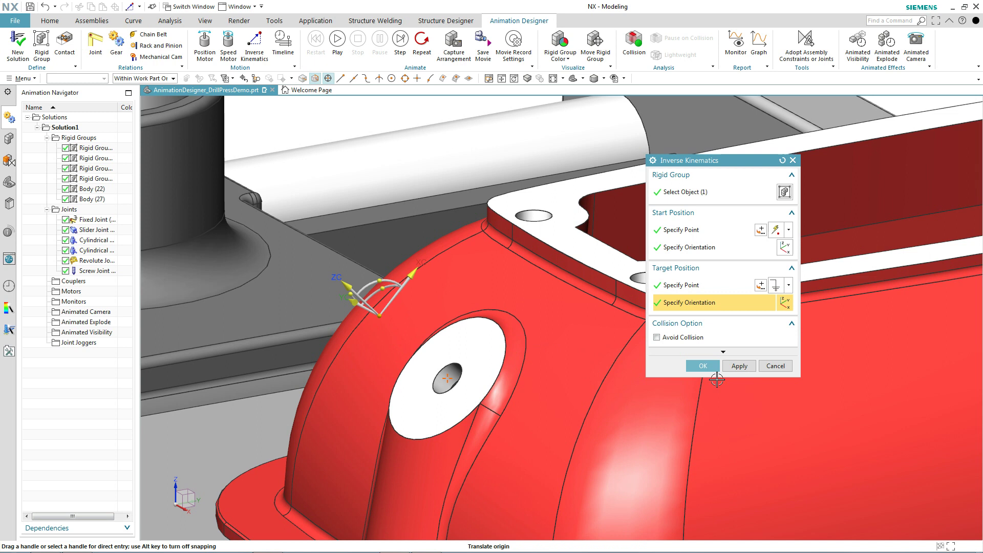
pyautogui.click(701, 367)
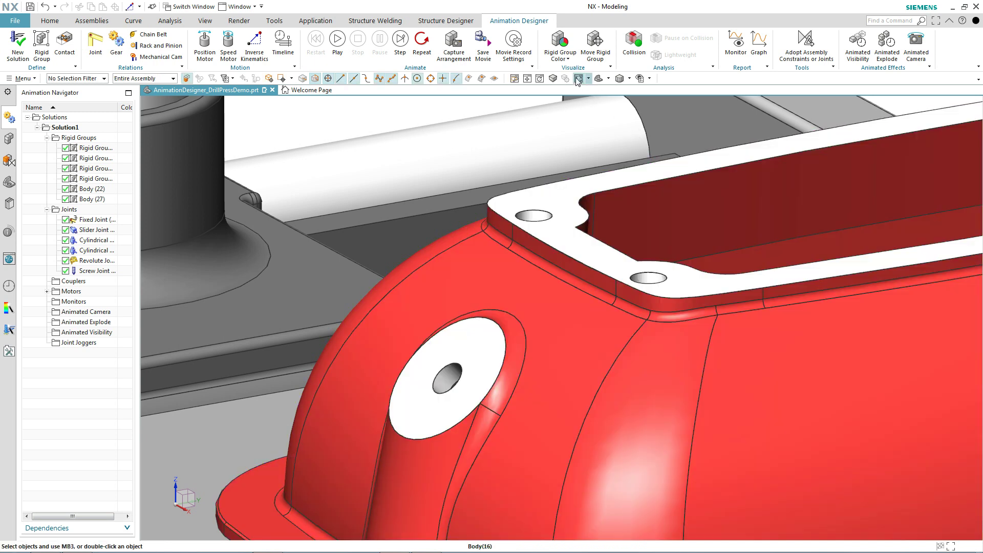
# List the solution's position motors and display each motor in its own color.
pyautogui.click(578, 78)
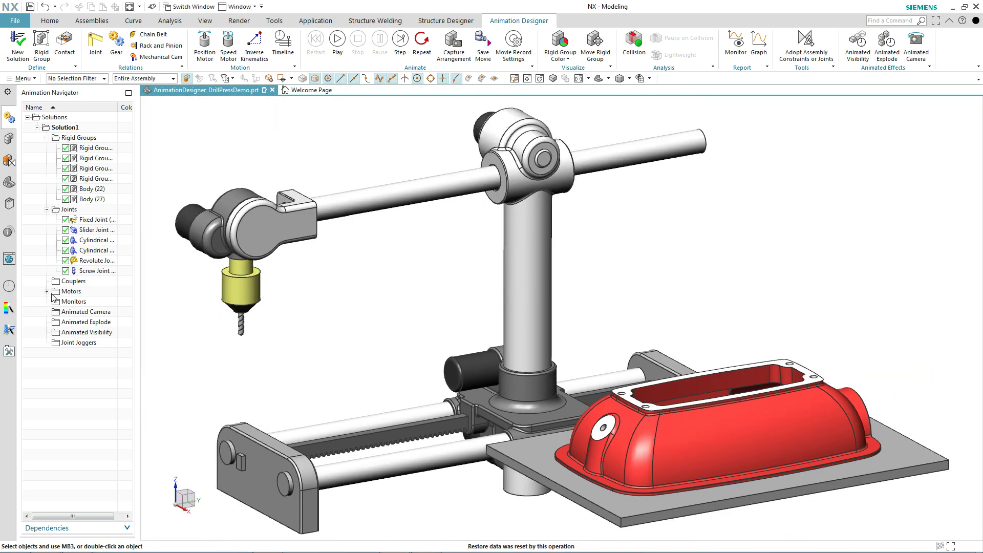
pyautogui.click(47, 291)
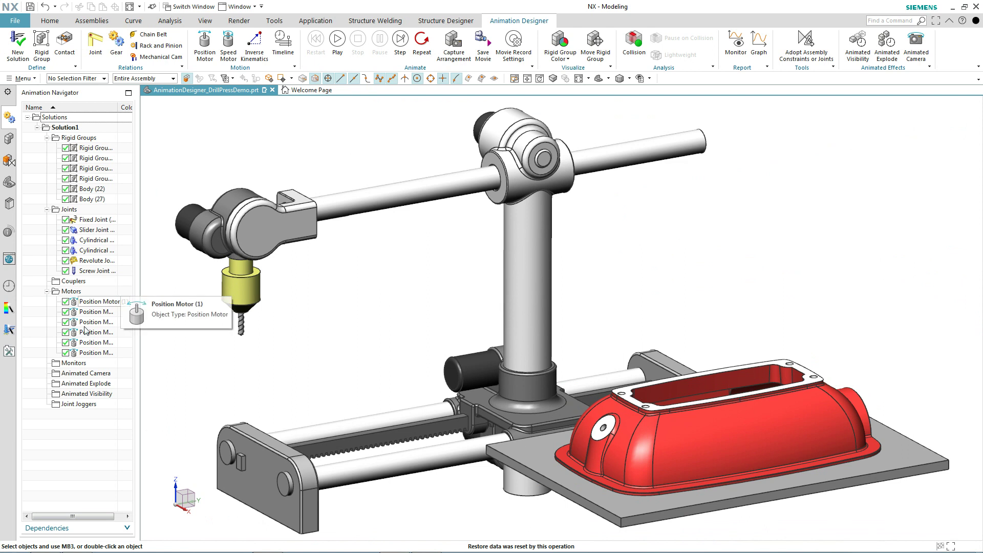
pyautogui.click(568, 59)
pyautogui.click(589, 96)
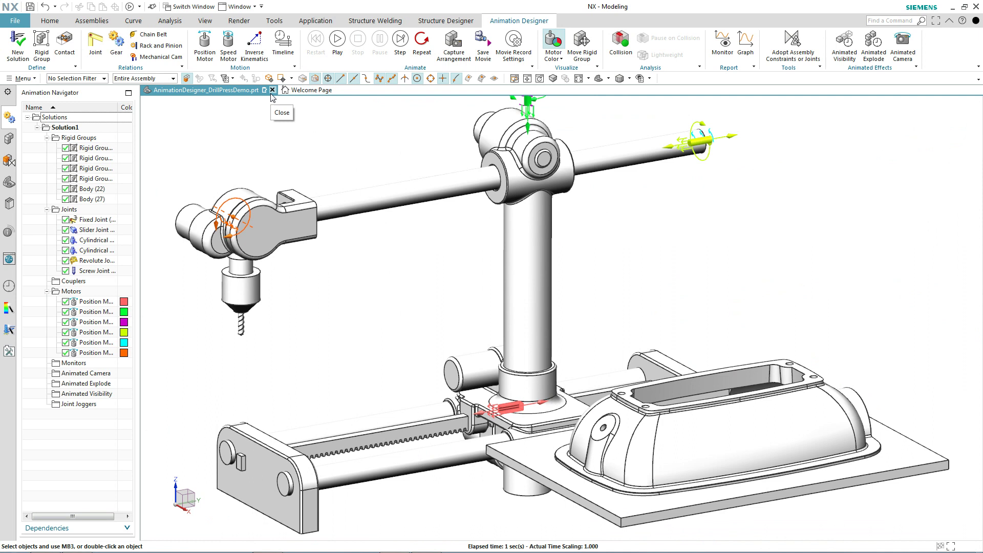
# Open the animation timeline, fit its time range to the motor events and scrub the playhead near the start.
pyautogui.click(283, 44)
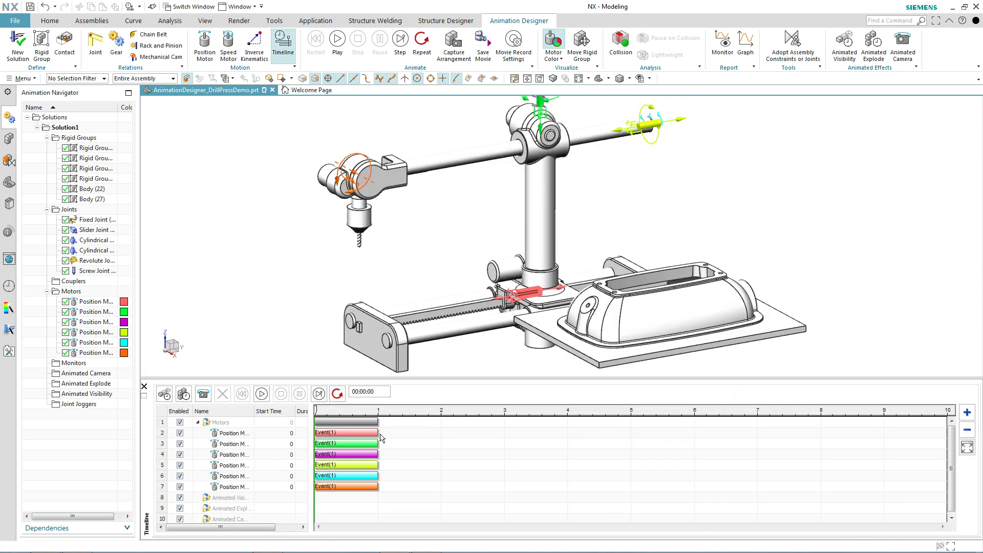
pyautogui.click(966, 447)
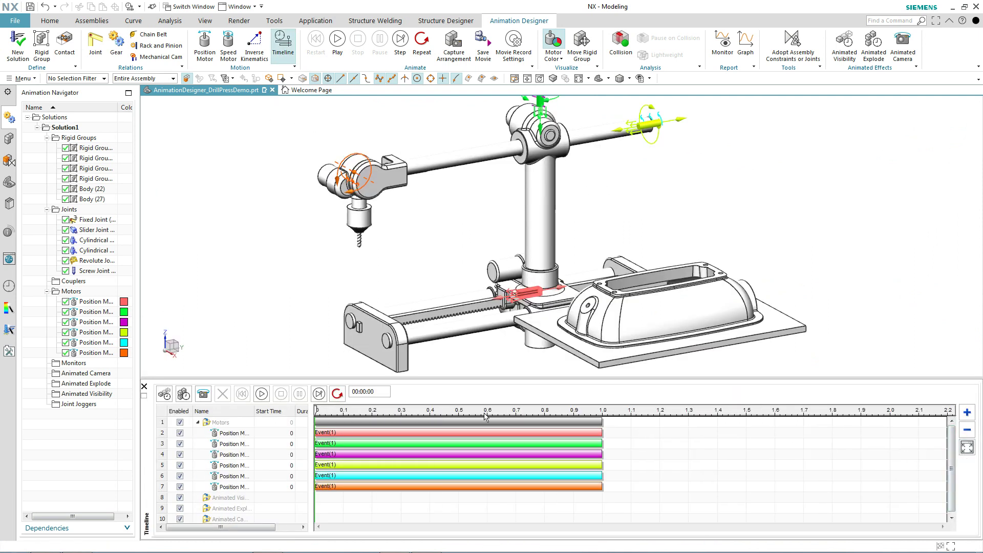
pyautogui.moveTo(315, 410)
pyautogui.mouseDown()
pyautogui.moveTo(603, 420)
pyautogui.moveTo(318, 428)
pyautogui.mouseUp()
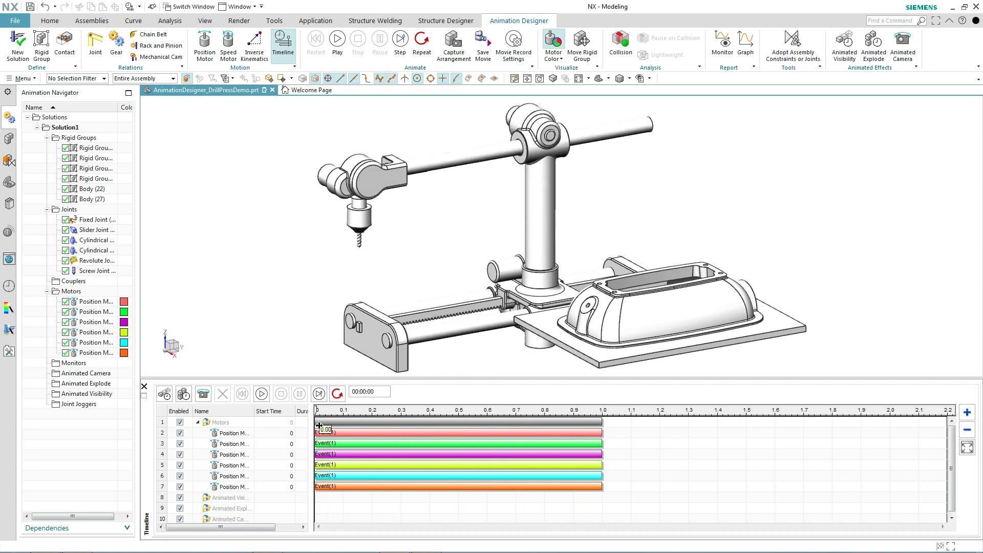
# Create an angular position motor on the drill bit's screw joint, with its event method set to Angle and speed to 1000.
pyautogui.click(204, 45)
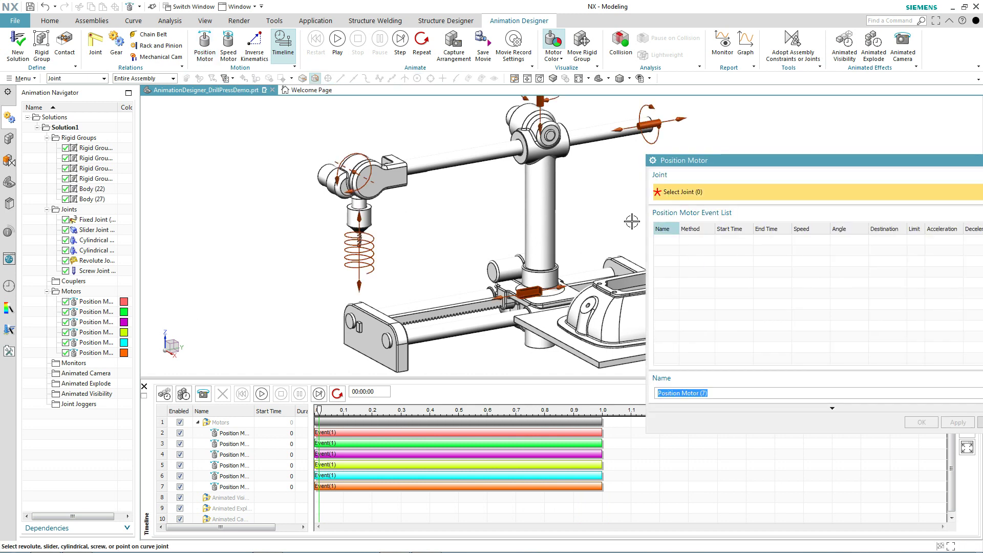
pyautogui.click(361, 253)
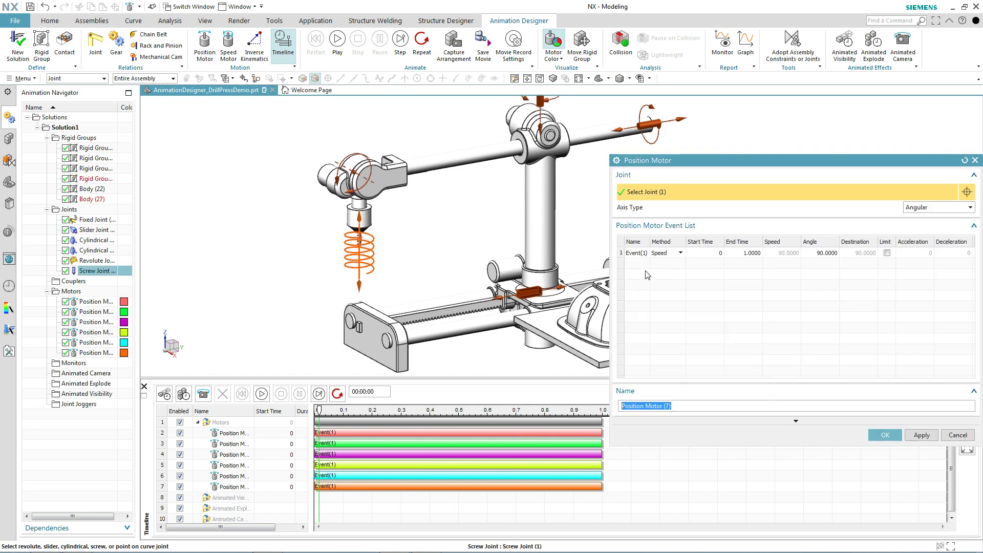
pyautogui.click(661, 254)
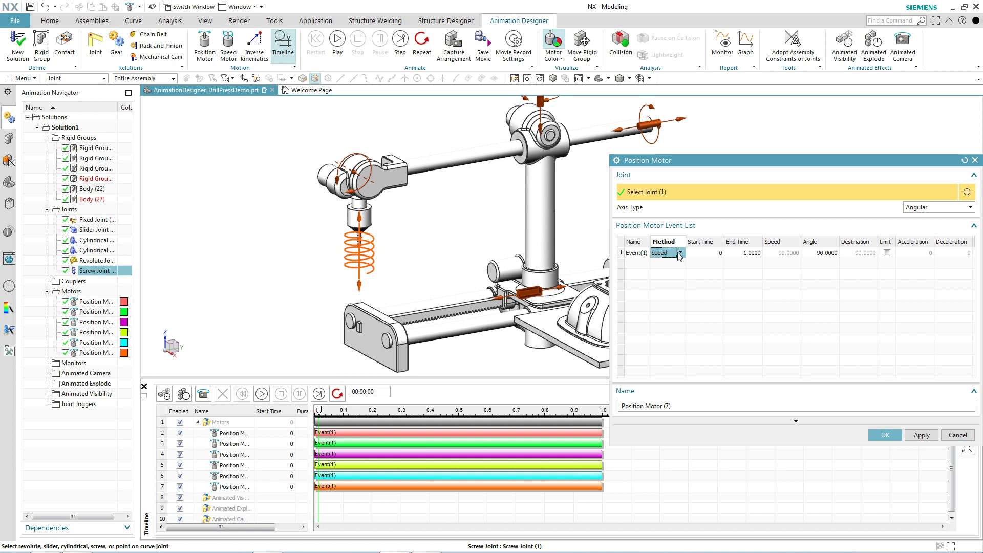
pyautogui.click(679, 254)
pyautogui.click(668, 272)
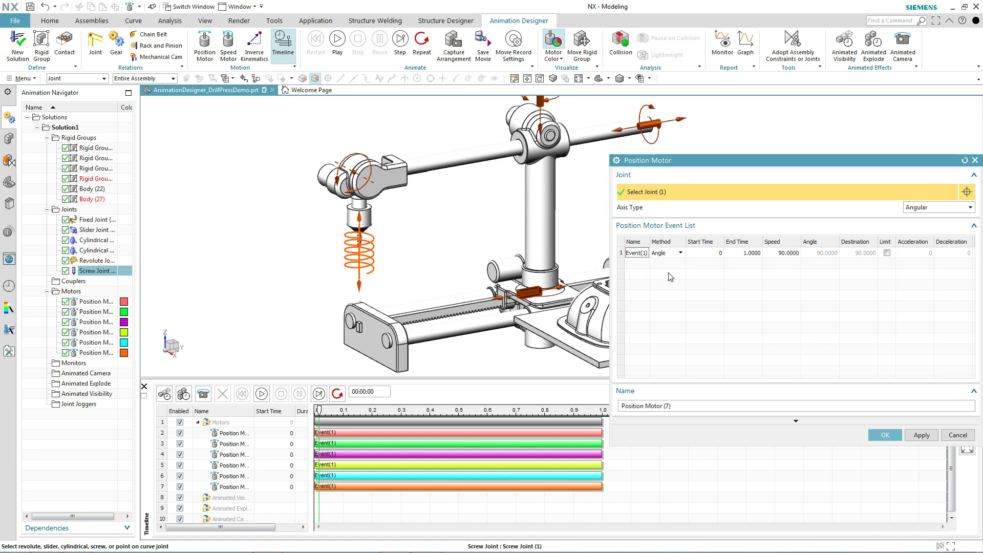
pyautogui.click(767, 253)
pyautogui.press('BackSpace')
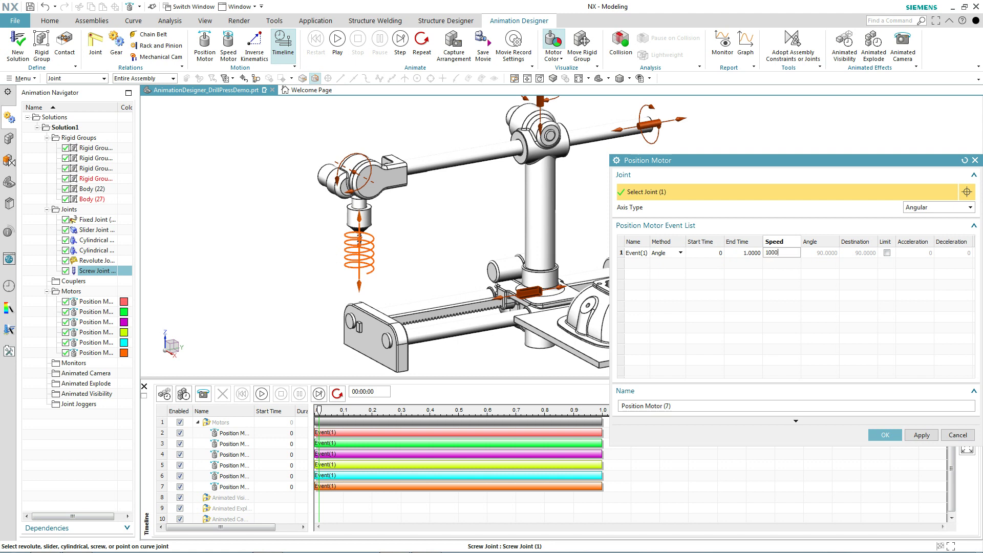
pyautogui.click(820, 253)
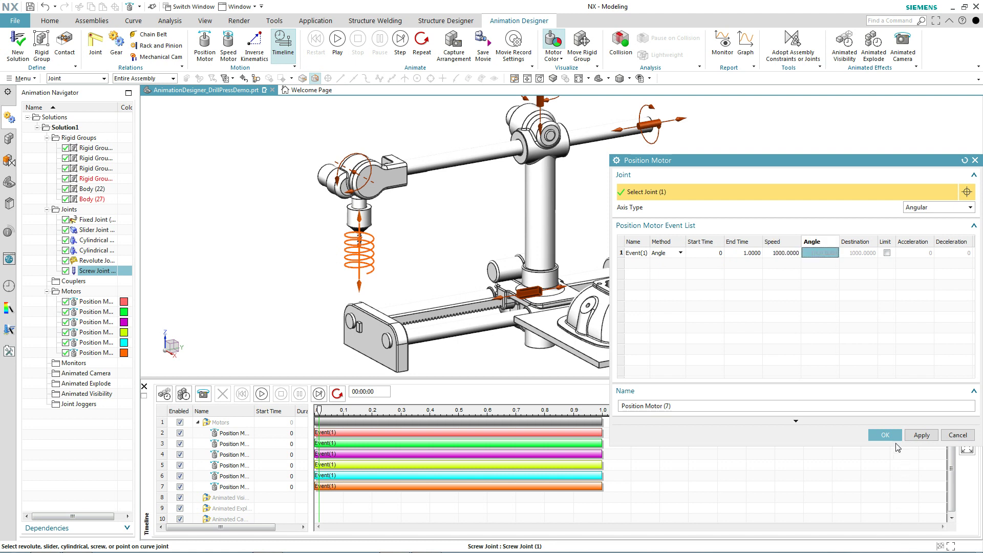
pyautogui.click(884, 435)
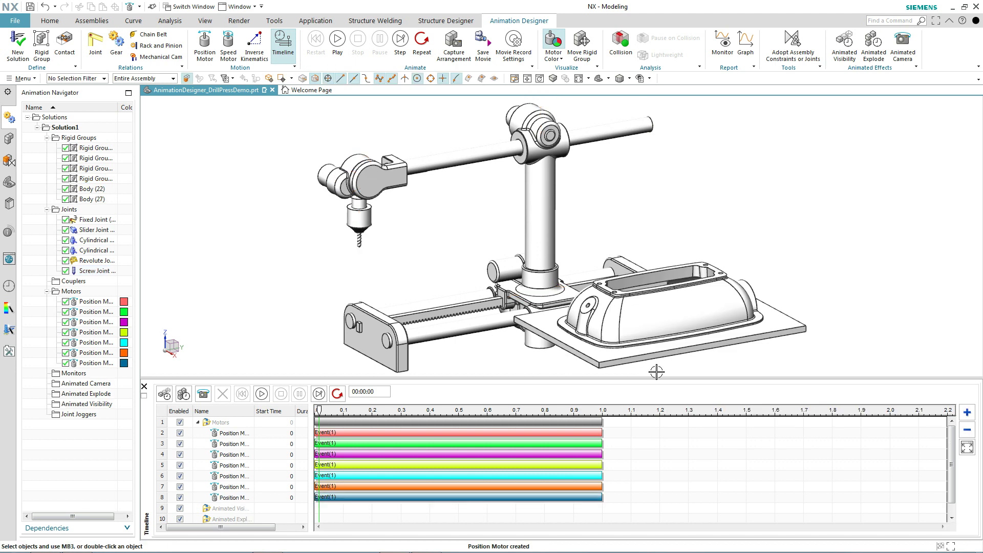
# Play the animation to preview the combined positioning and drilling motions.
pyautogui.click(349, 43)
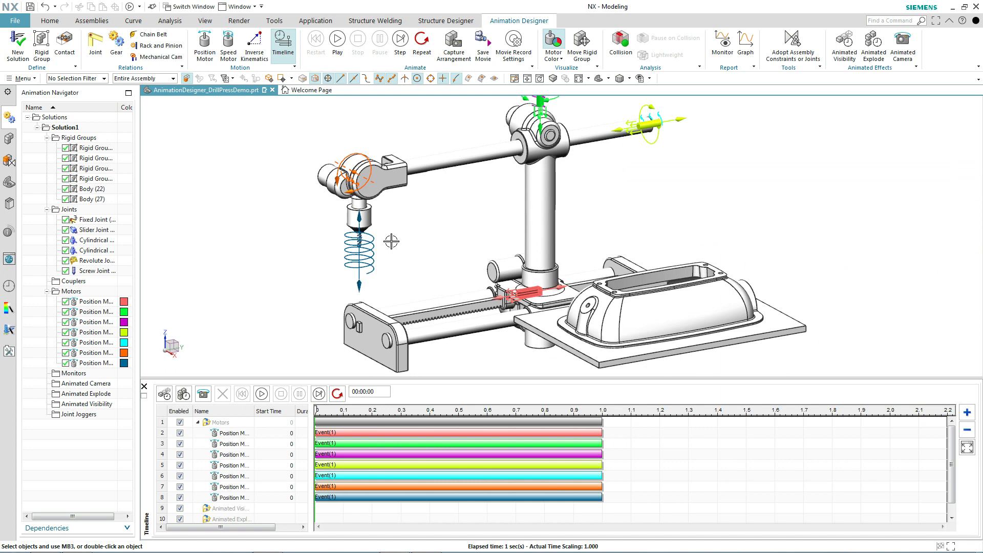
# Turn off the individual motor colors and hide the joints in the 3D graphic window.
pyautogui.click(71, 209)
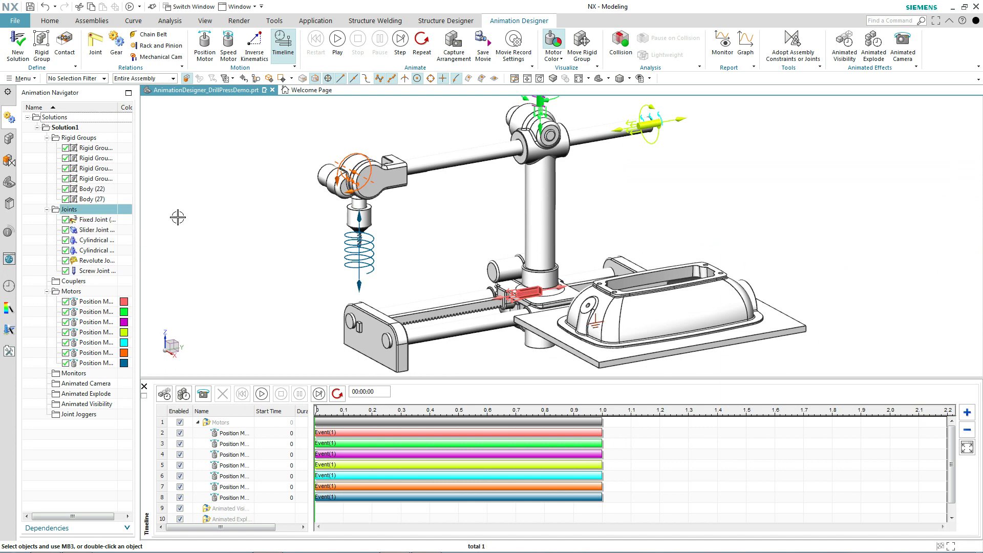
pyautogui.click(553, 45)
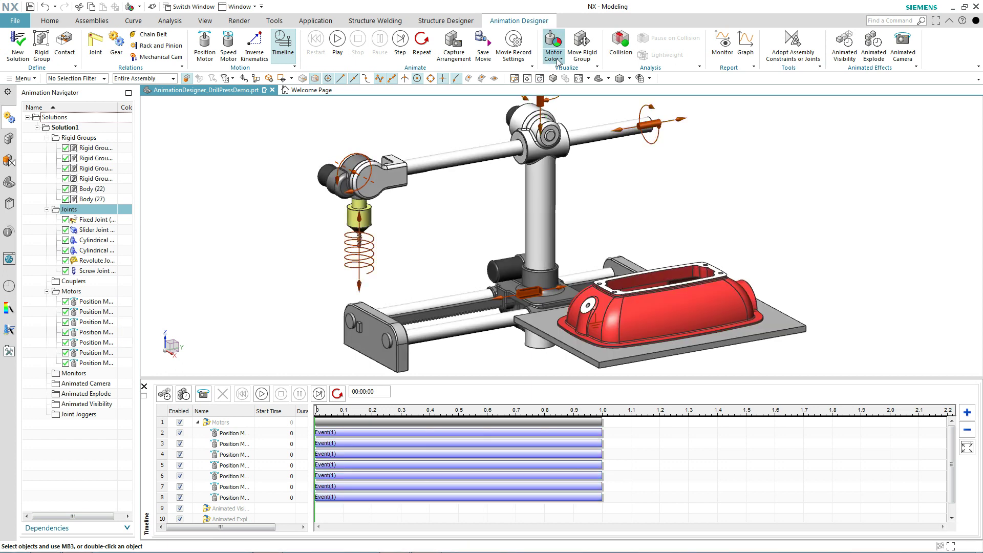
pyautogui.click(558, 54)
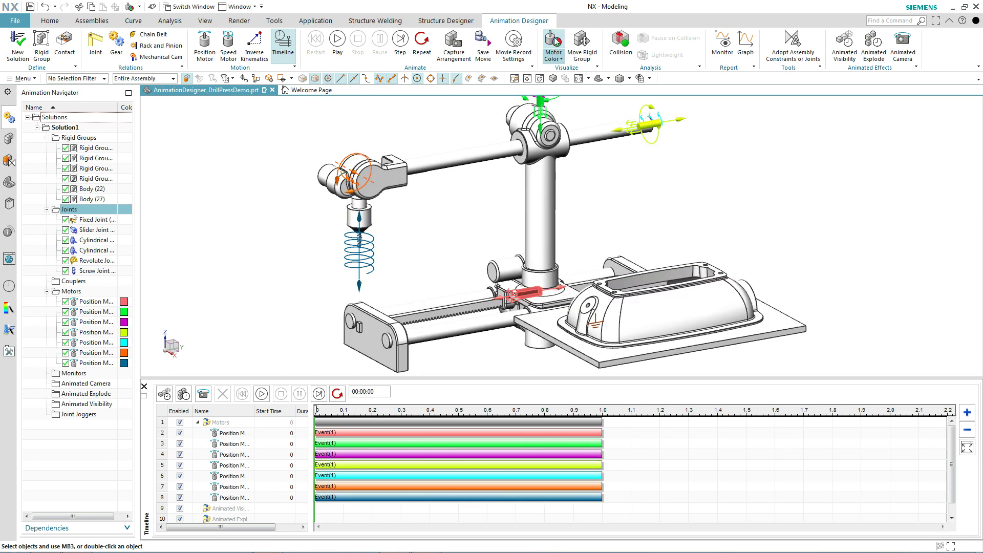
pyautogui.click(558, 53)
pyautogui.rightClick(97, 211)
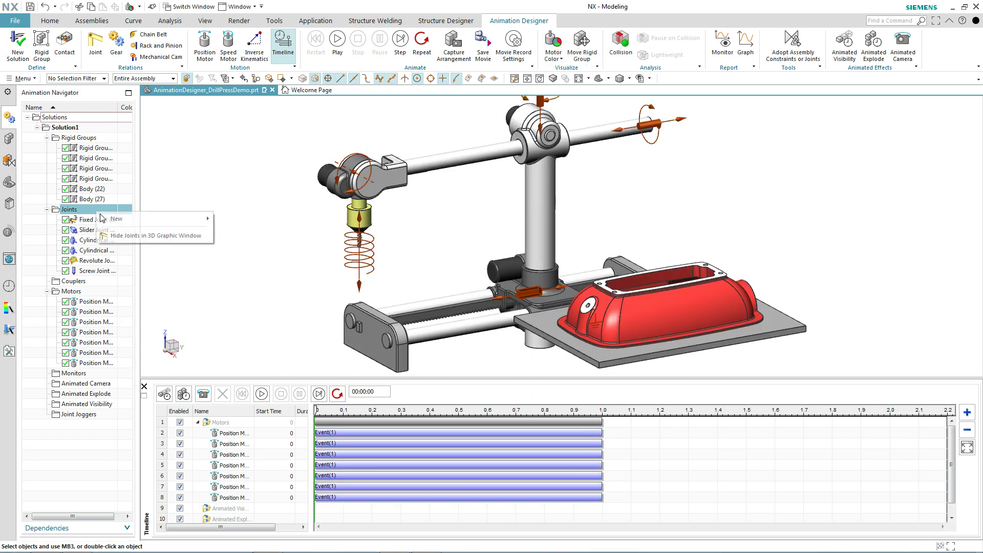
pyautogui.click(117, 237)
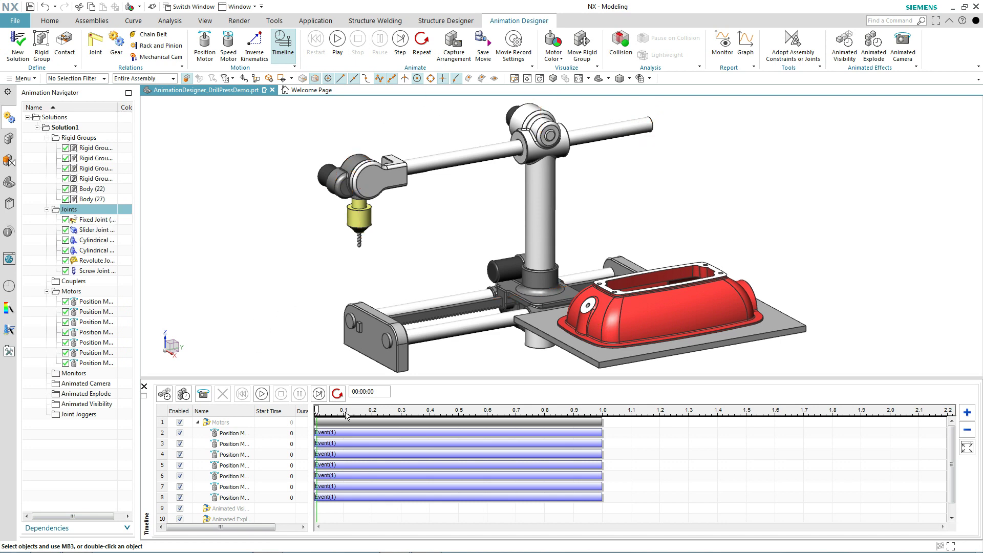
# Shift the drill bit screw motor's event on the timeline to start at 1.0, directly after the arm positioning events.
pyautogui.moveTo(316, 409); pyautogui.dragTo(331, 430)
pyautogui.moveTo(344, 498); pyautogui.dragTo(863, 464)
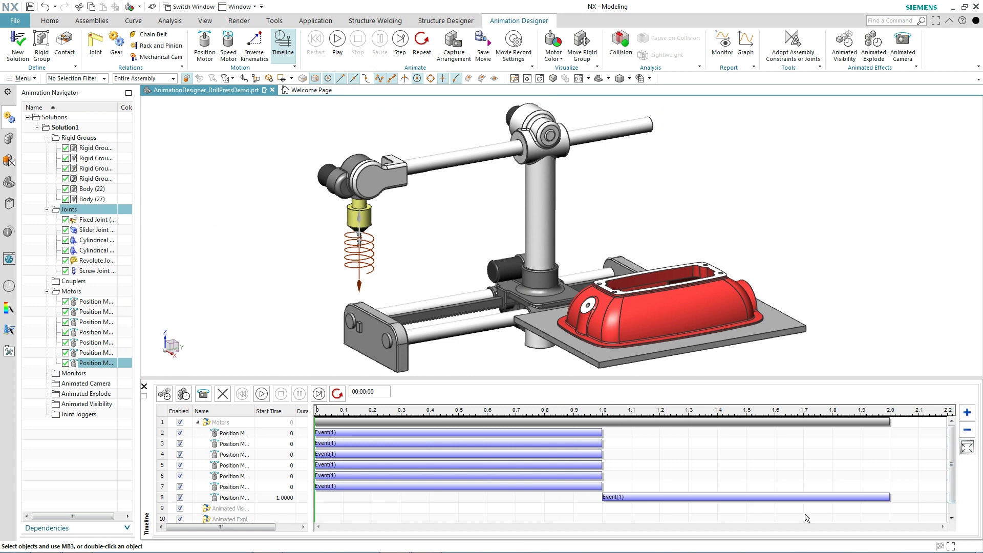
# Mirror all the motor events on the timeline to add the reverse motion, and play the complete animation.
pyautogui.moveTo(902, 503); pyautogui.dragTo(314, 423)
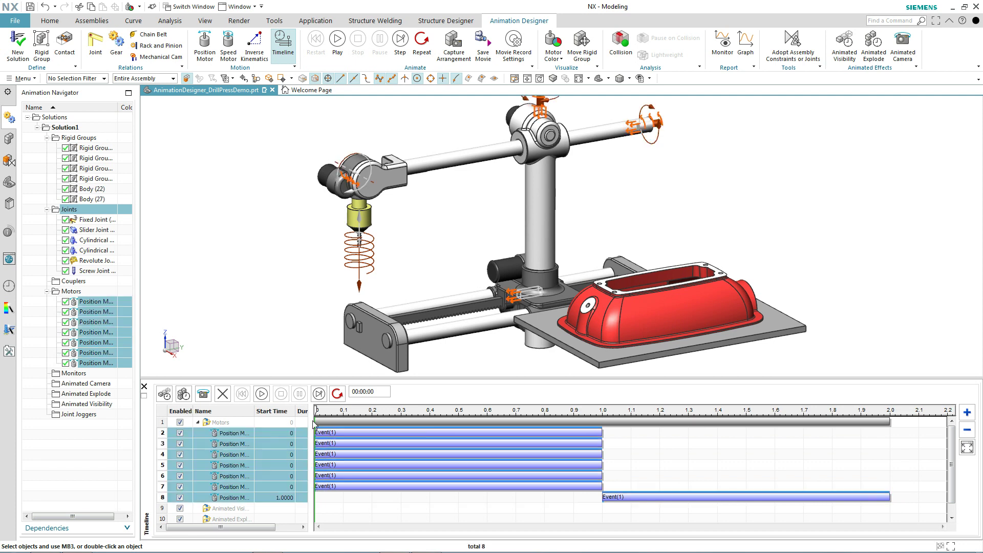
pyautogui.rightClick(427, 454)
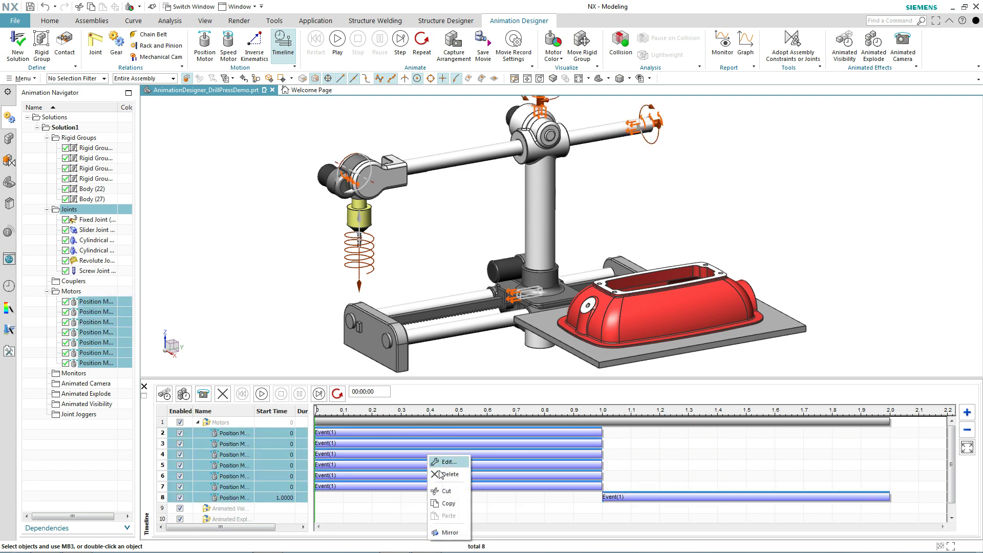
pyautogui.click(448, 532)
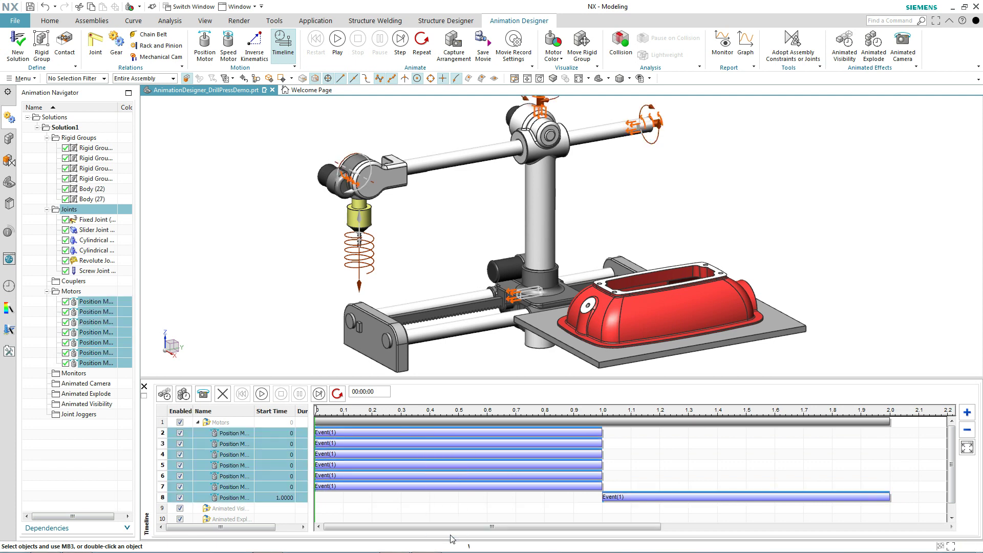
pyautogui.click(967, 446)
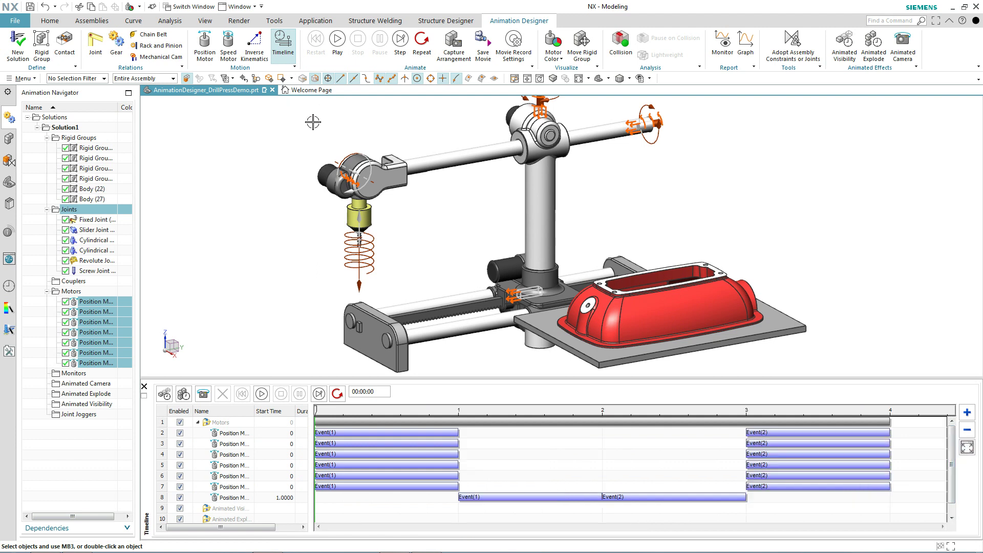
pyautogui.click(337, 40)
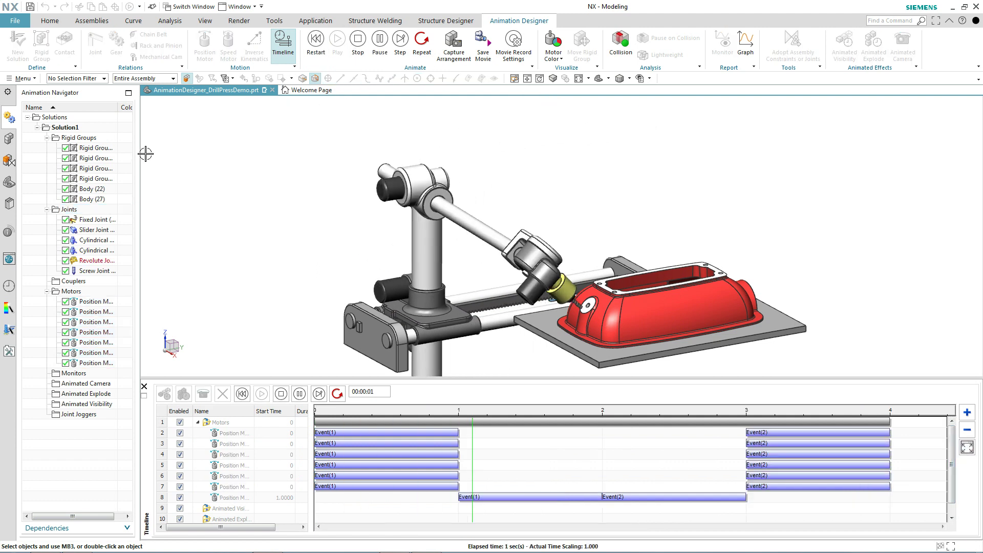